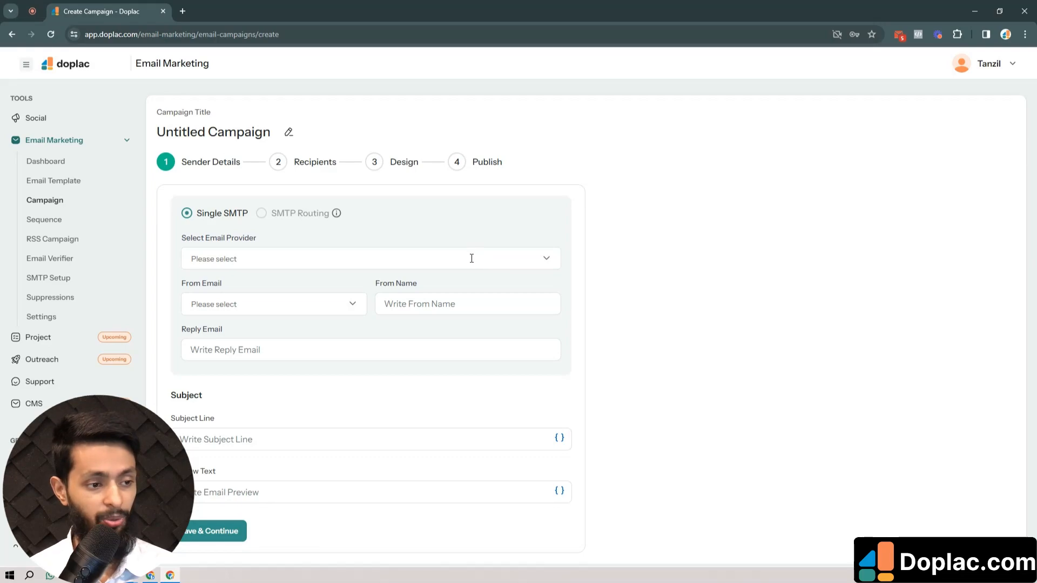
- Choose Mailcow as the email provider, select the available sender address, and extend the sender's from name with "From Doplac"
{"action": "left_click", "coordinate": [469, 258]}
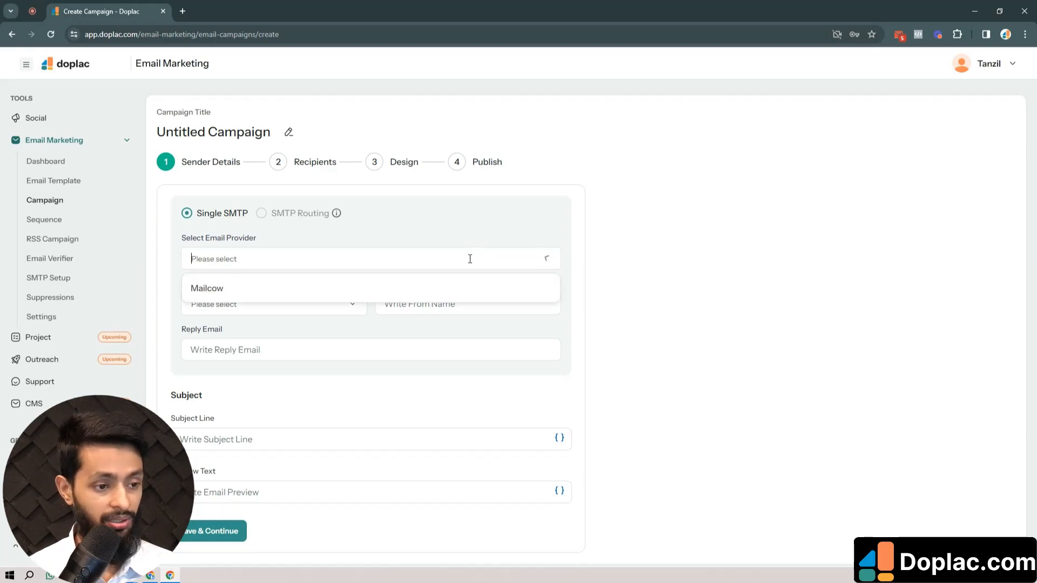
{"action": "left_click", "coordinate": [327, 288]}
{"action": "left_click", "coordinate": [358, 304]}
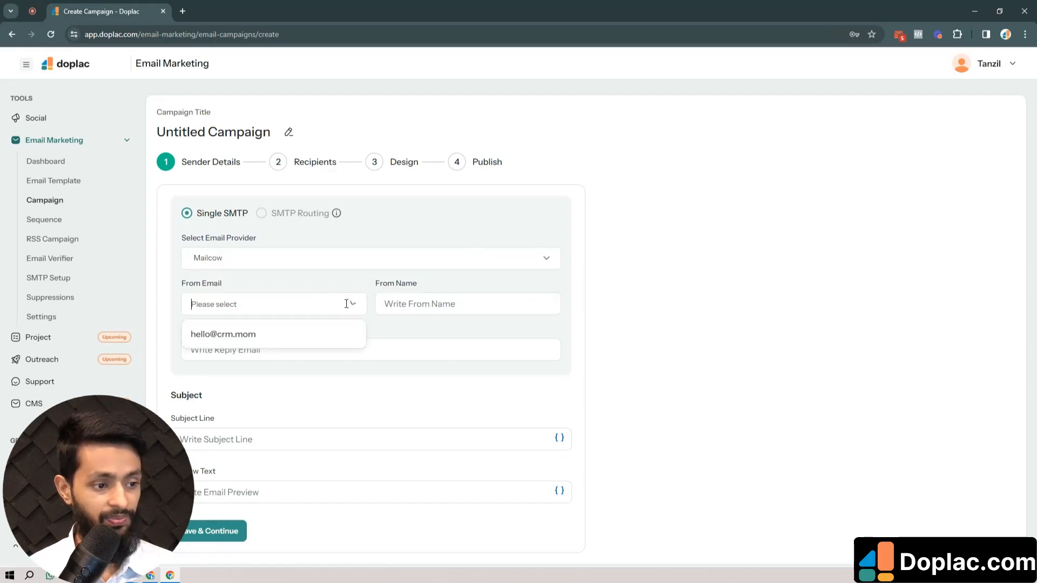
{"action": "left_click", "coordinate": [300, 332]}
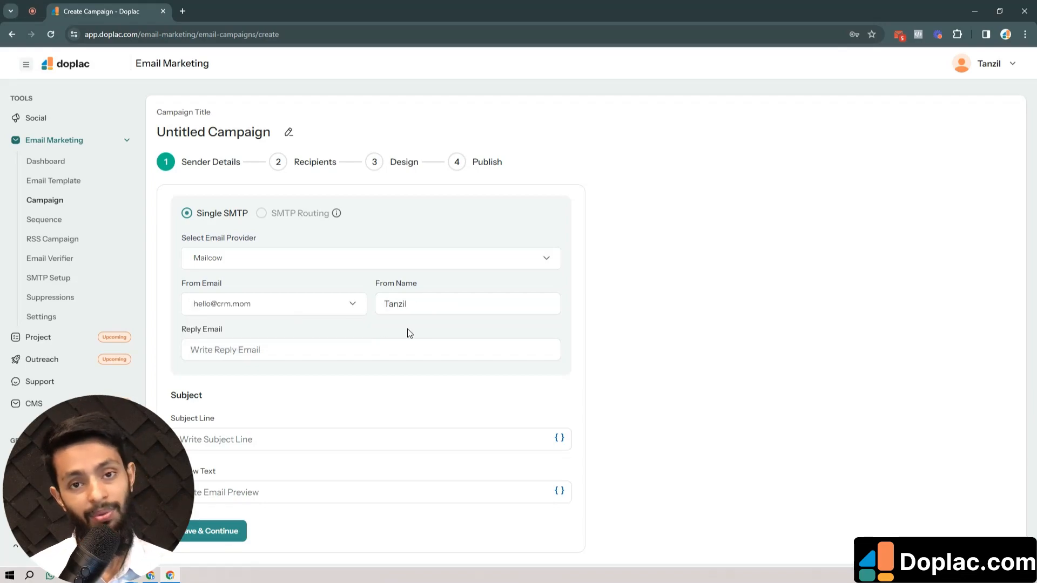
{"action": "left_click", "coordinate": [432, 301]}
{"action": "type", "text": "F"}
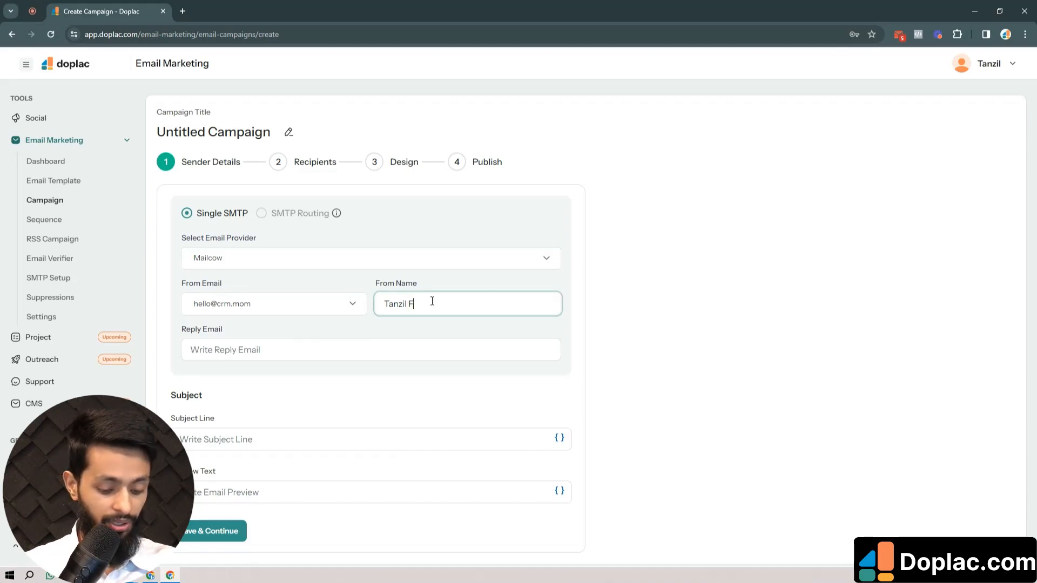
{"action": "type", "text": "rom Doplac"}
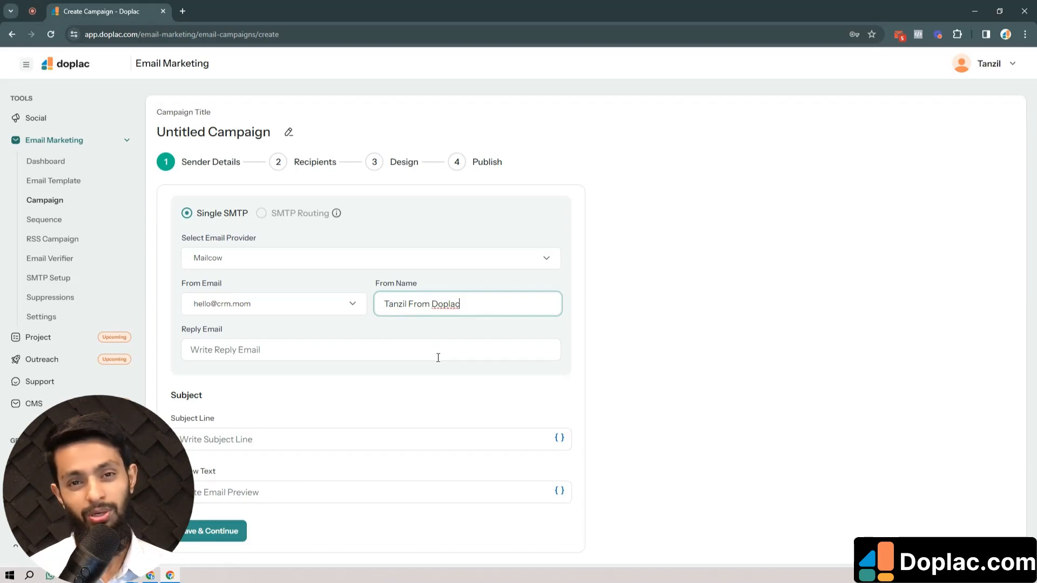
{"action": "left_click", "coordinate": [412, 388]}
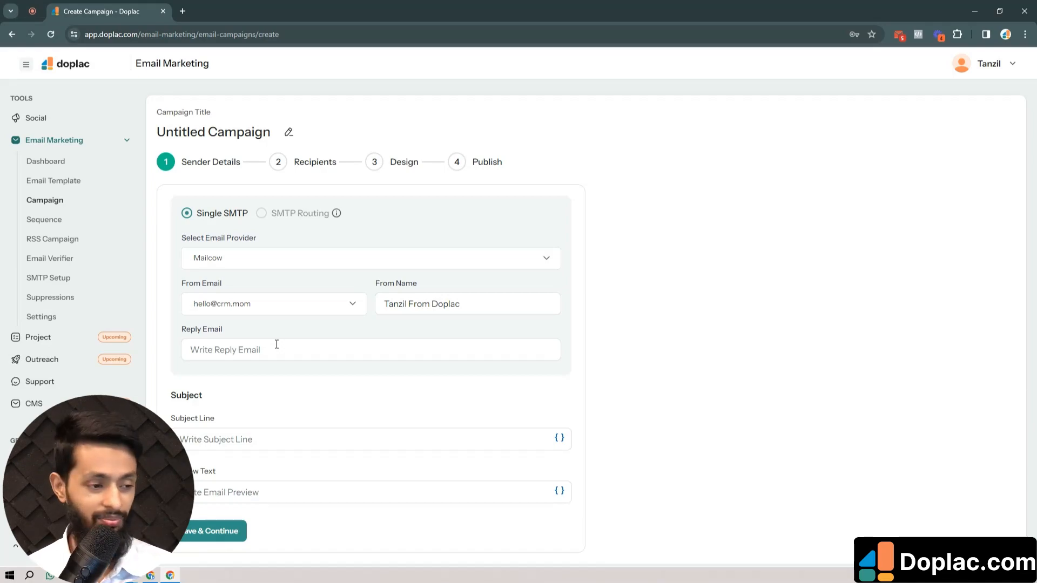
- Enter the subject line "Hello {{contact.first_name}} How are you doing??" and save the sender details with the preview text empty
{"action": "left_click", "coordinate": [308, 439]}
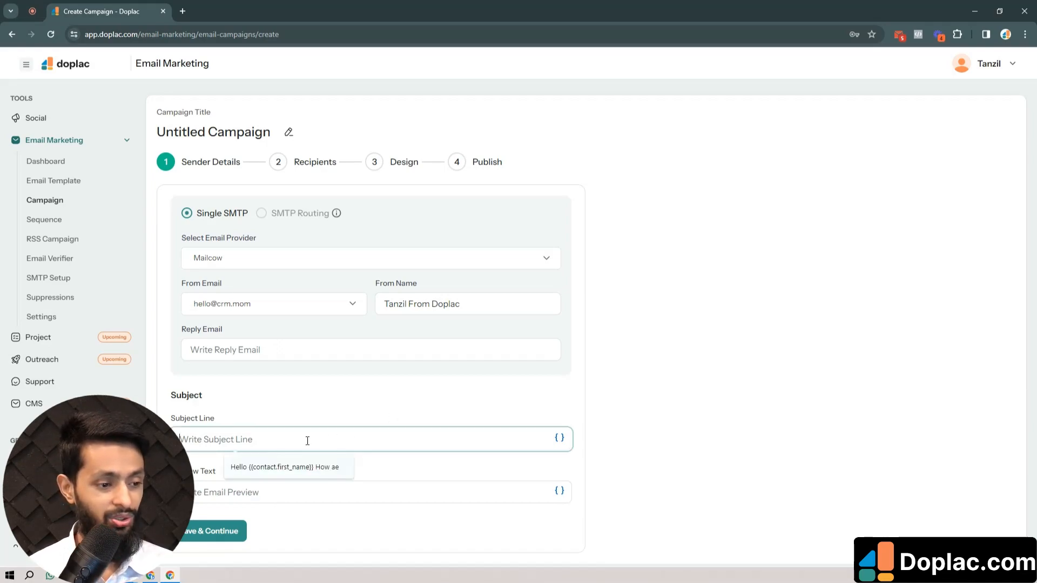
{"action": "left_click", "coordinate": [307, 467]}
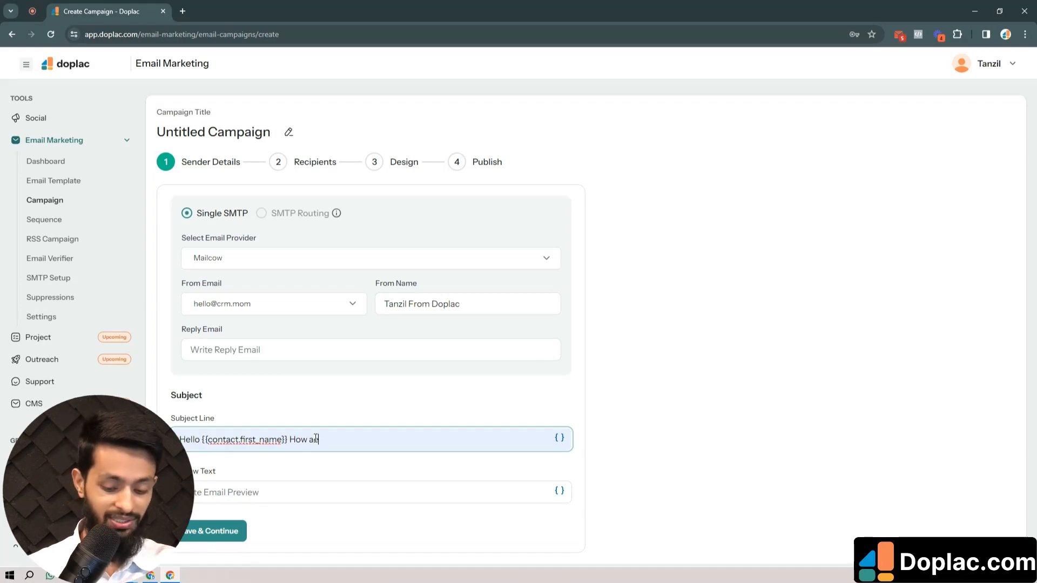
{"action": "key", "text": "BackSpace"}
{"action": "type", "text": "re yoiu"}
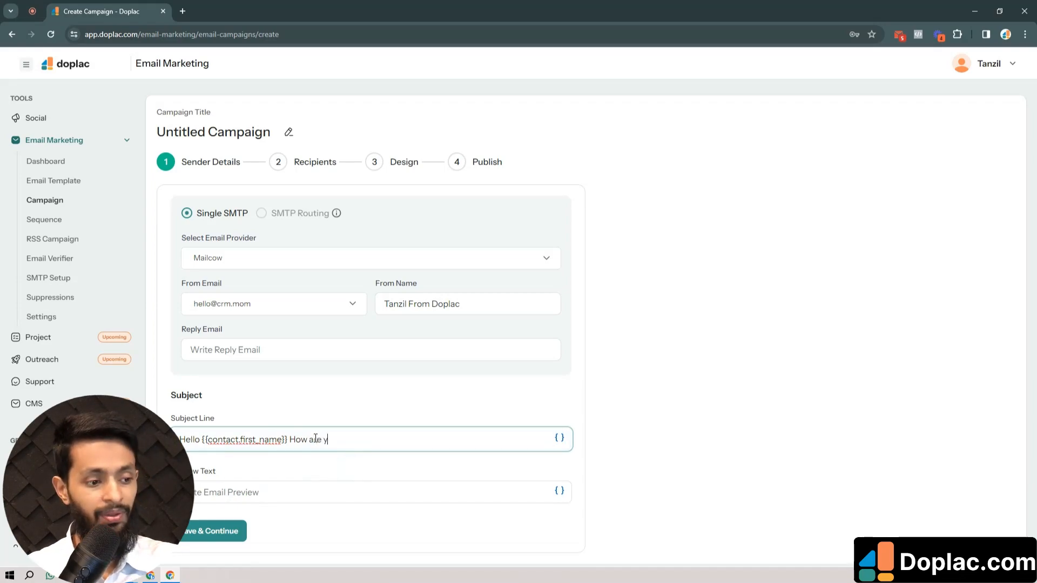
{"action": "key", "text": "BackSpace"}
{"action": "key", "text": "BackSpace"}
{"action": "type", "text": "yu"}
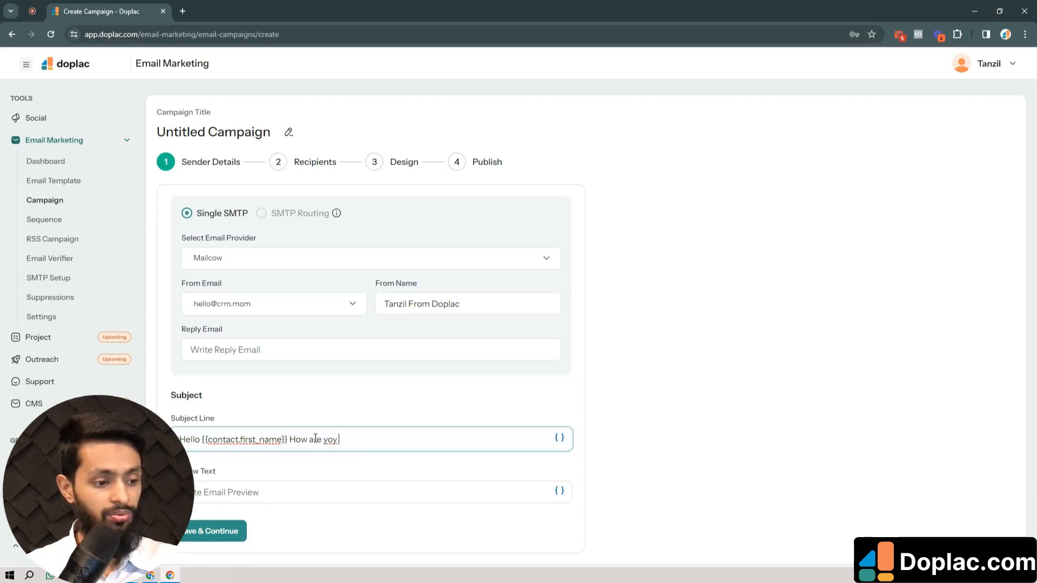
{"action": "key", "text": "BackSpace"}
{"action": "key", "text": "BackSpace"}
{"action": "type", "text": "u do"}
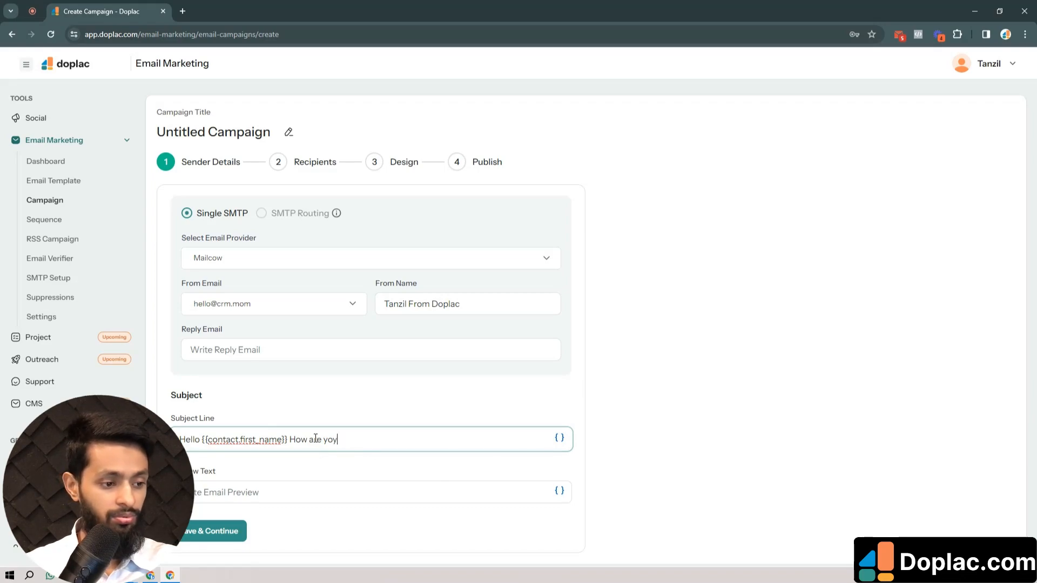
{"action": "type", "text": "ing"}
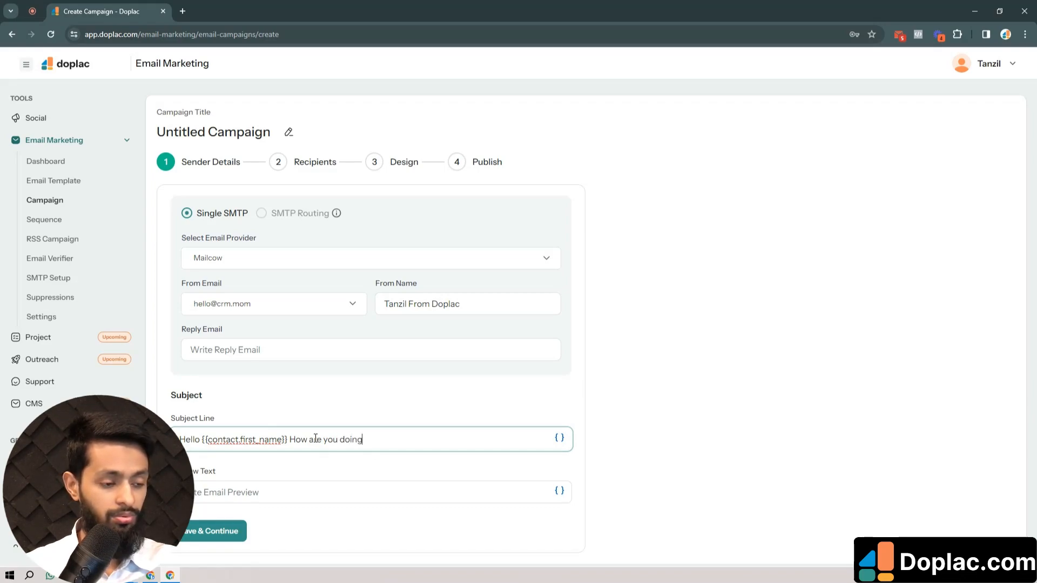
{"action": "type", "text": "??"}
{"action": "left_click", "coordinate": [313, 492]}
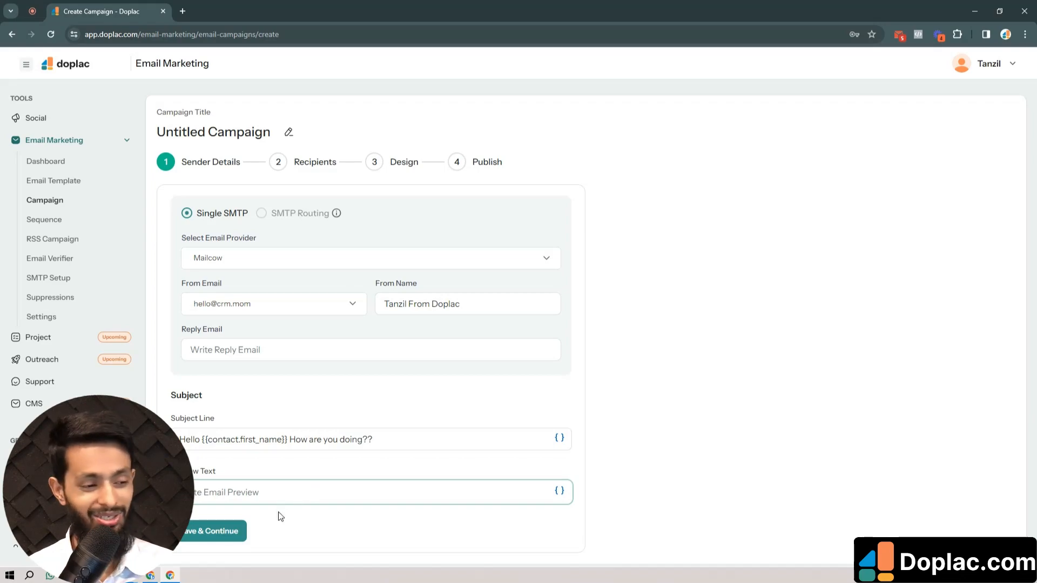
{"action": "left_click", "coordinate": [224, 531]}
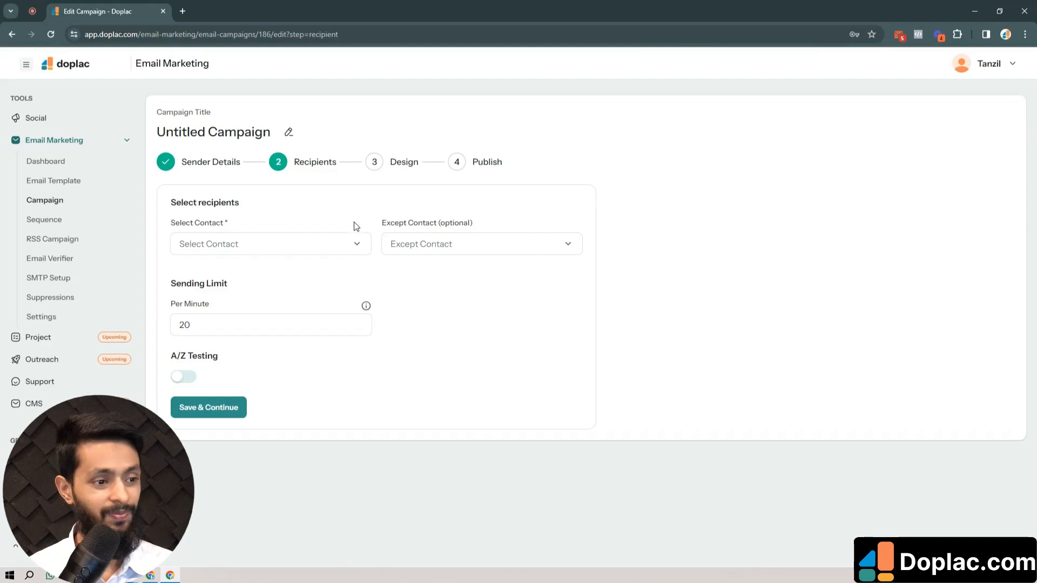
- Select the "For test" contact list as the campaign's recipients
{"action": "left_click", "coordinate": [358, 248]}
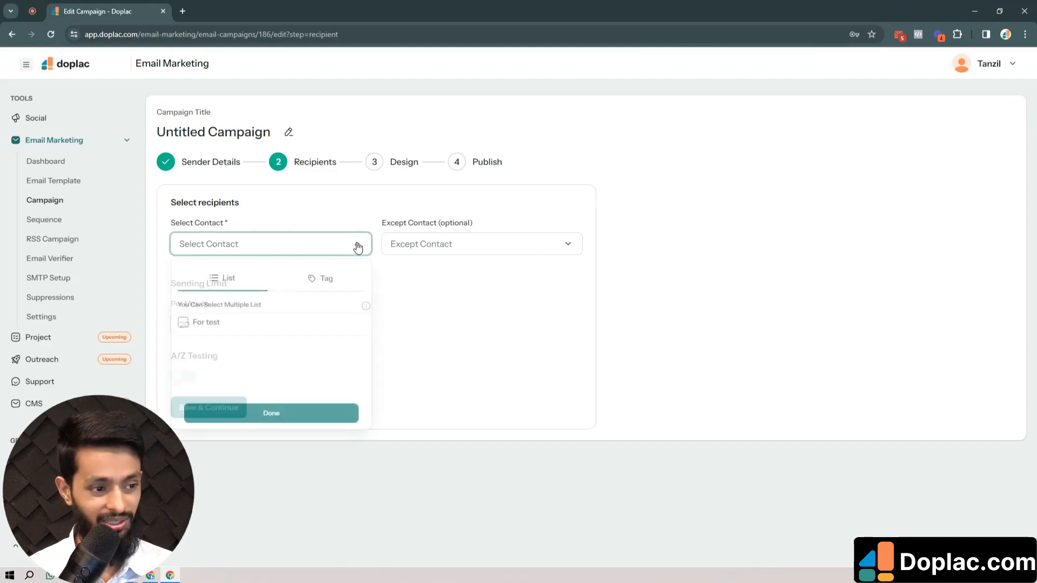
{"action": "left_click", "coordinate": [184, 323]}
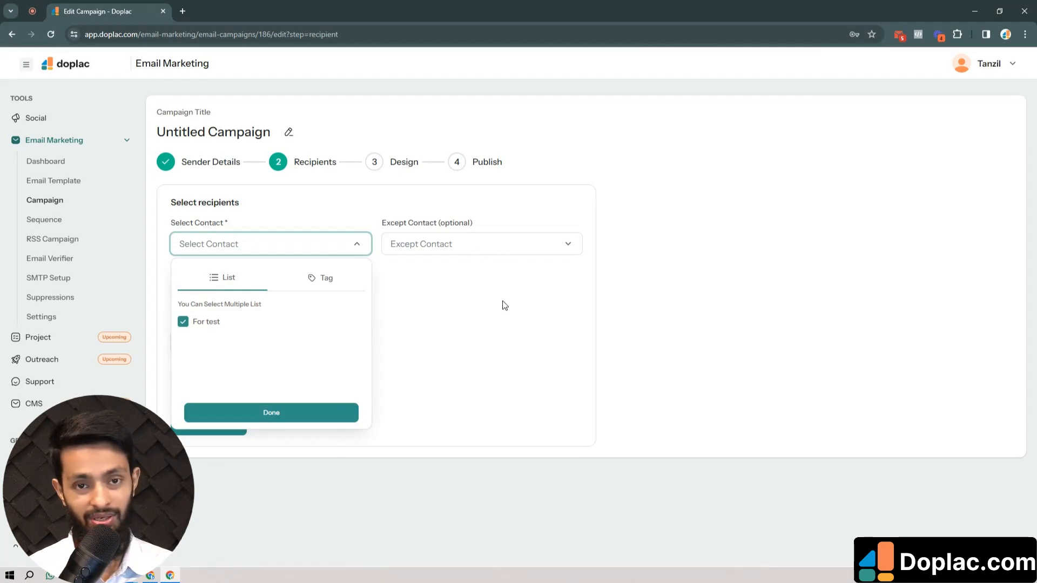
{"action": "left_click", "coordinate": [528, 274]}
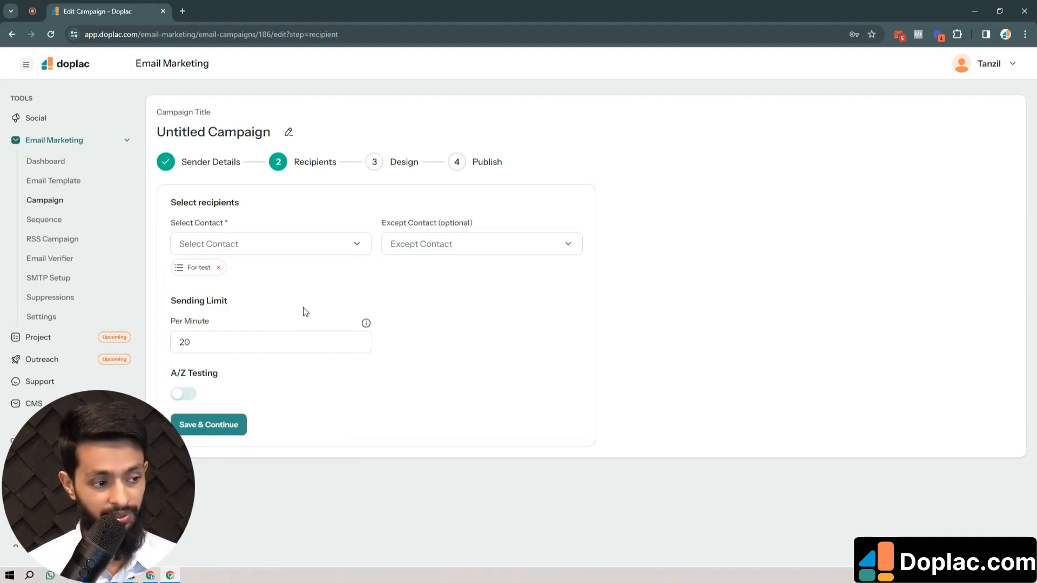
- Set the sending limit to 20 per minute and save the recipient settings to continue to the design stage
{"action": "mouse_move", "coordinate": [366, 324]}
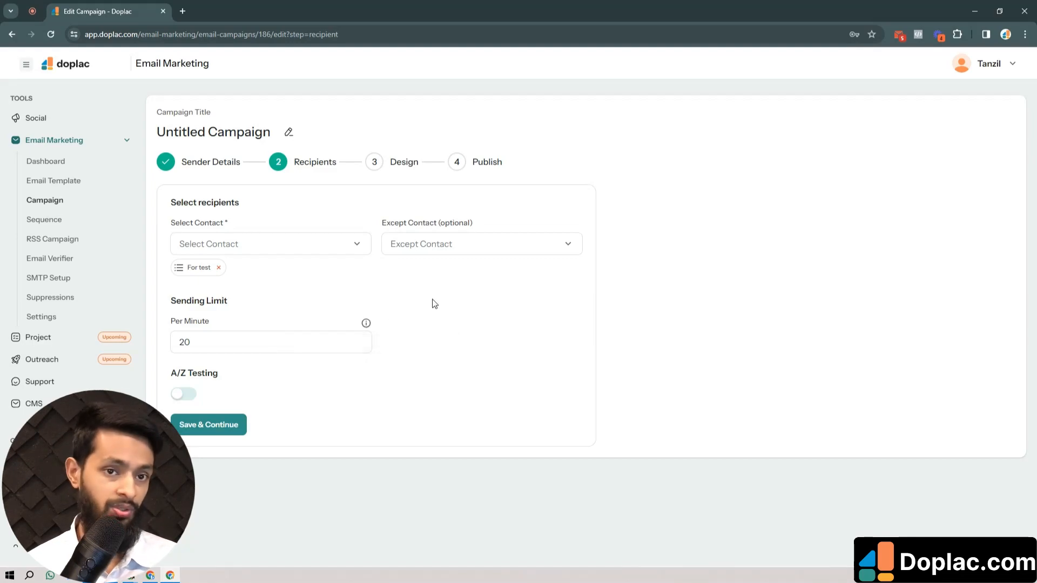
{"action": "left_click", "coordinate": [271, 339]}
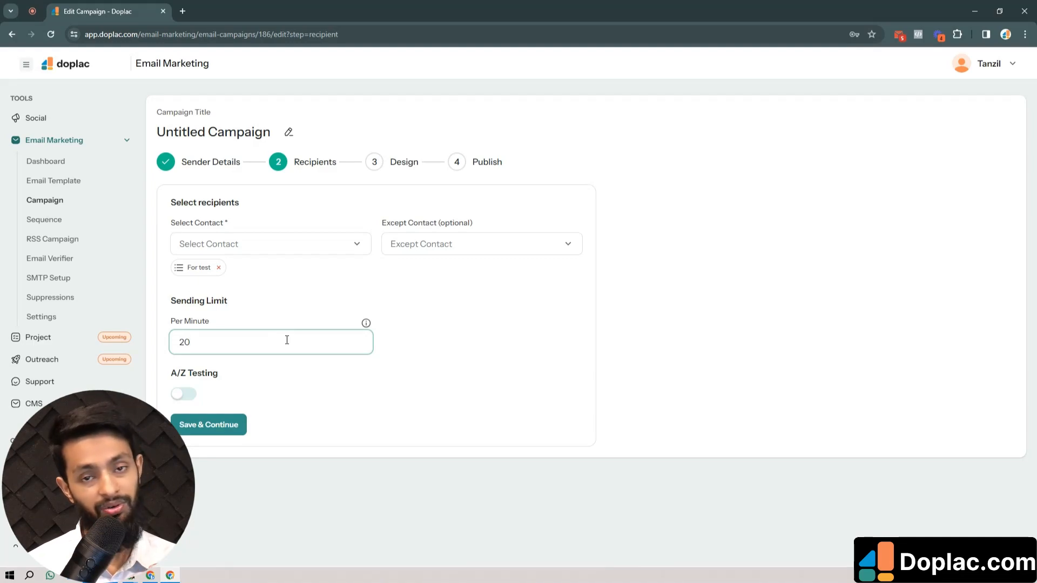
{"action": "key", "text": "ctrl+a"}
{"action": "type", "text": "30"}
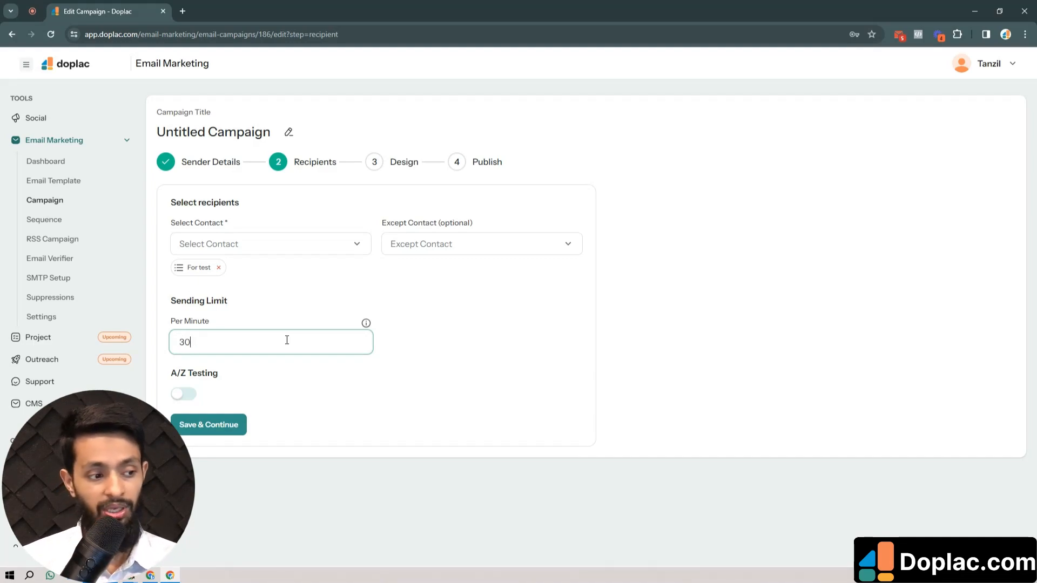
{"action": "key", "text": "BackSpace"}
{"action": "key", "text": "BackSpace"}
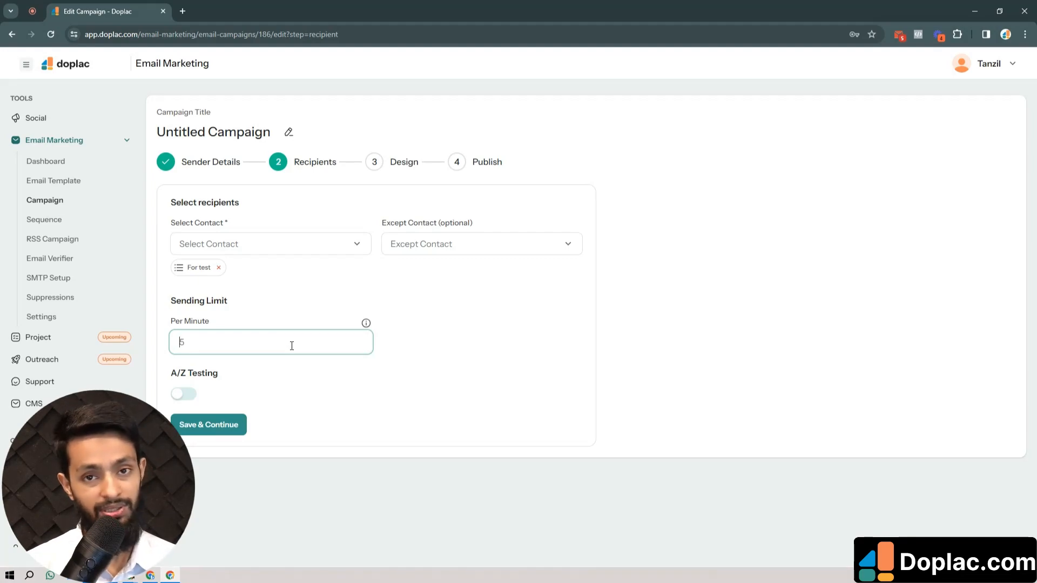
{"action": "type", "text": "20"}
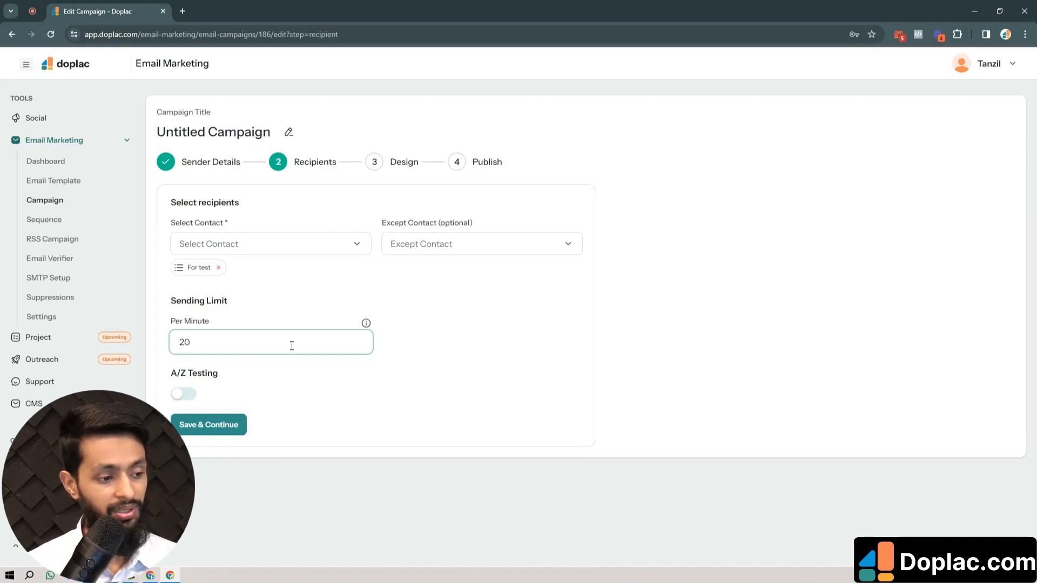
{"action": "key", "text": "Return"}
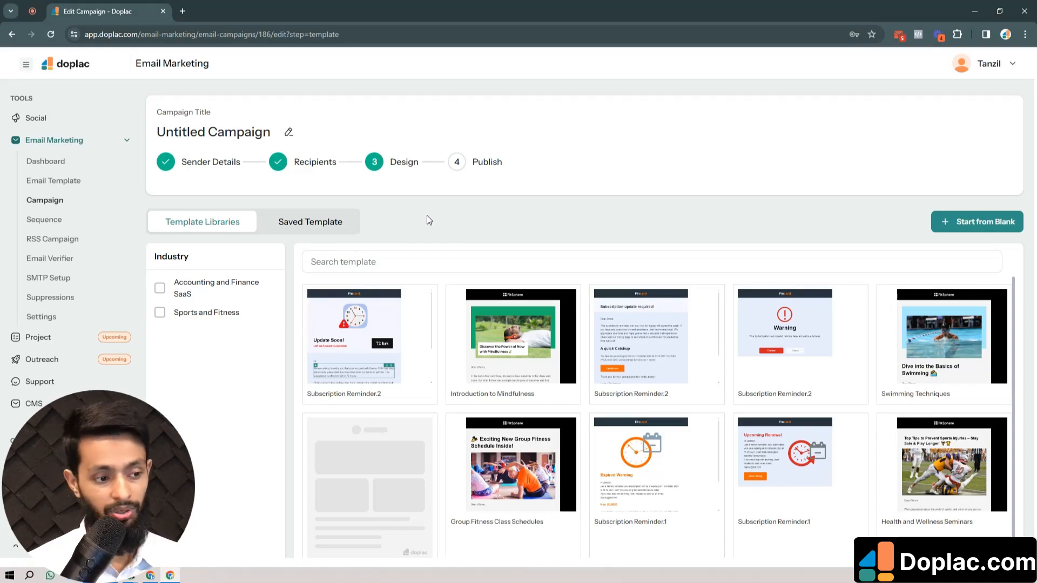
- Use the Strength Training Techniques template from the template library for the campaign and review its full content
{"action": "scroll", "coordinate": [734, 387], "scroll_direction": "down", "scroll_amount": 4}
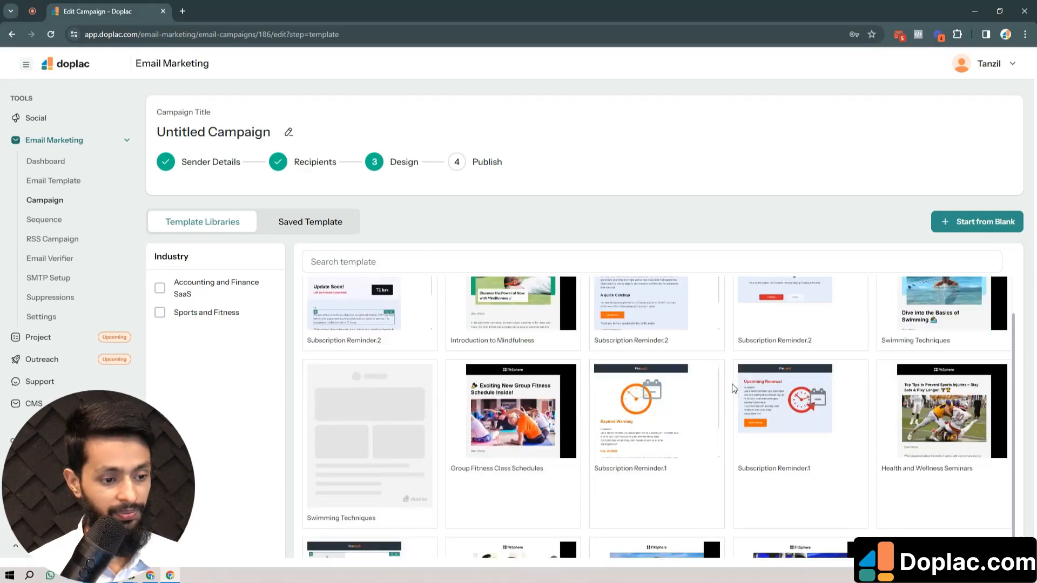
{"action": "scroll", "coordinate": [648, 411], "scroll_direction": "down", "scroll_amount": 2}
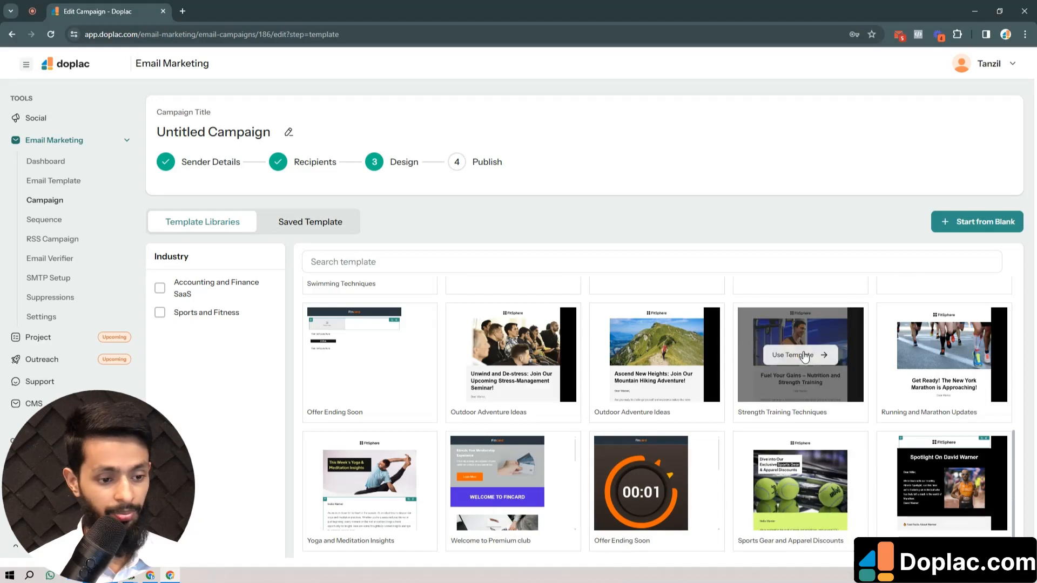
{"action": "left_click", "coordinate": [802, 355]}
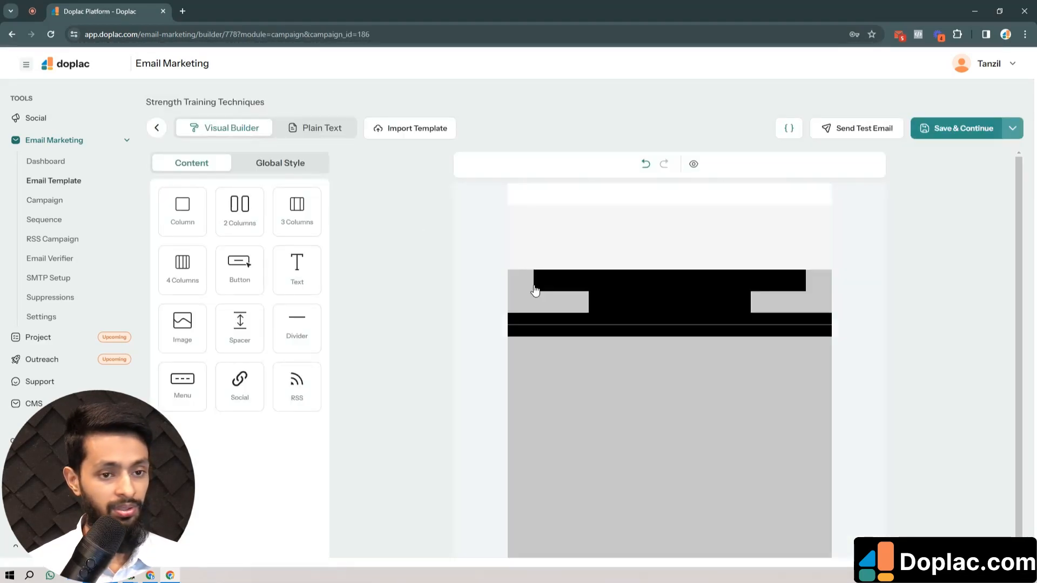
{"action": "scroll", "coordinate": [667, 413], "scroll_direction": "down", "scroll_amount": 5}
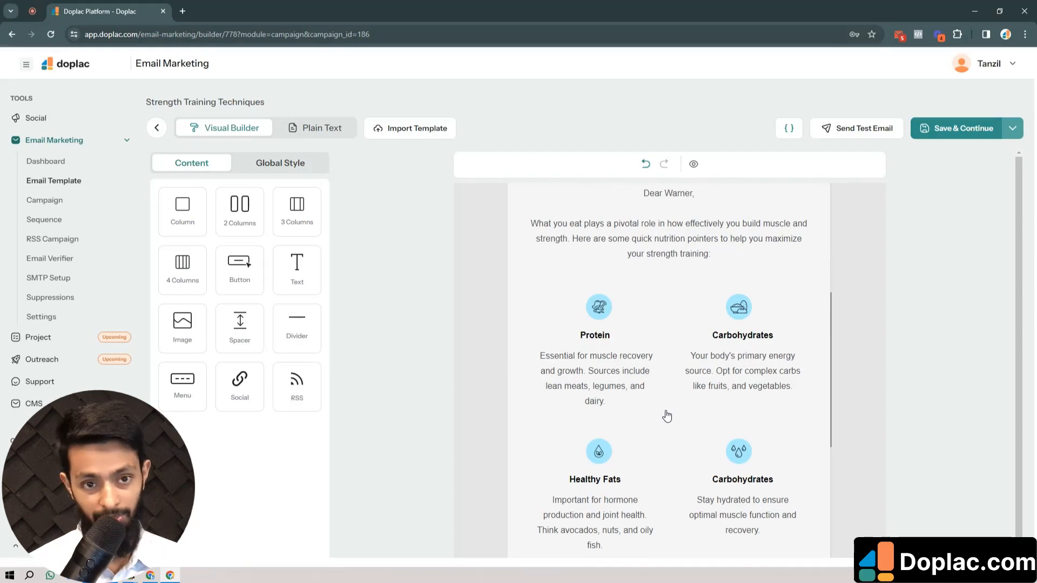
{"action": "scroll", "coordinate": [667, 415], "scroll_direction": "down", "scroll_amount": 6}
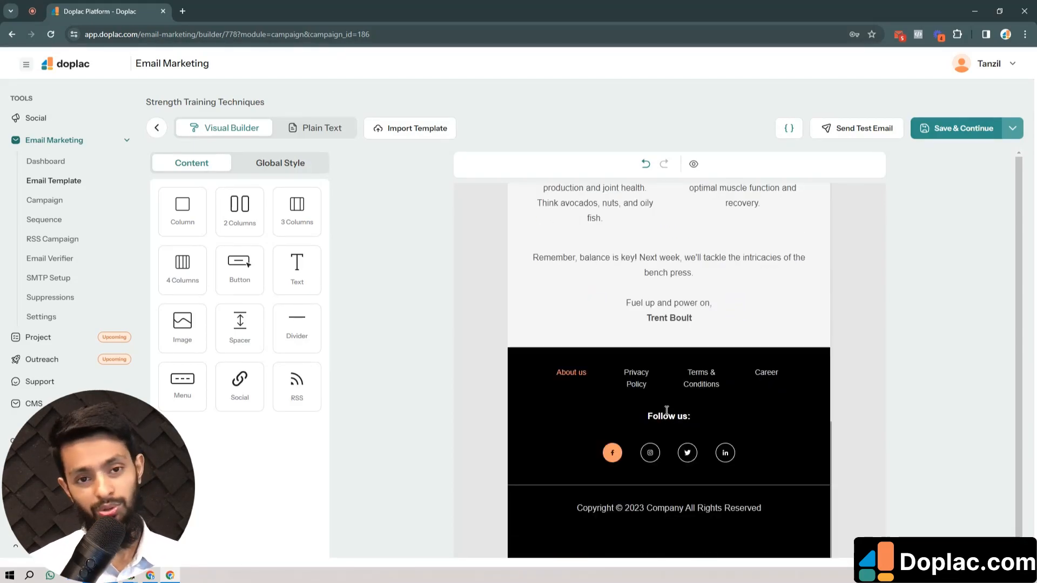
{"action": "scroll", "coordinate": [667, 410], "scroll_direction": "up", "scroll_amount": 11}
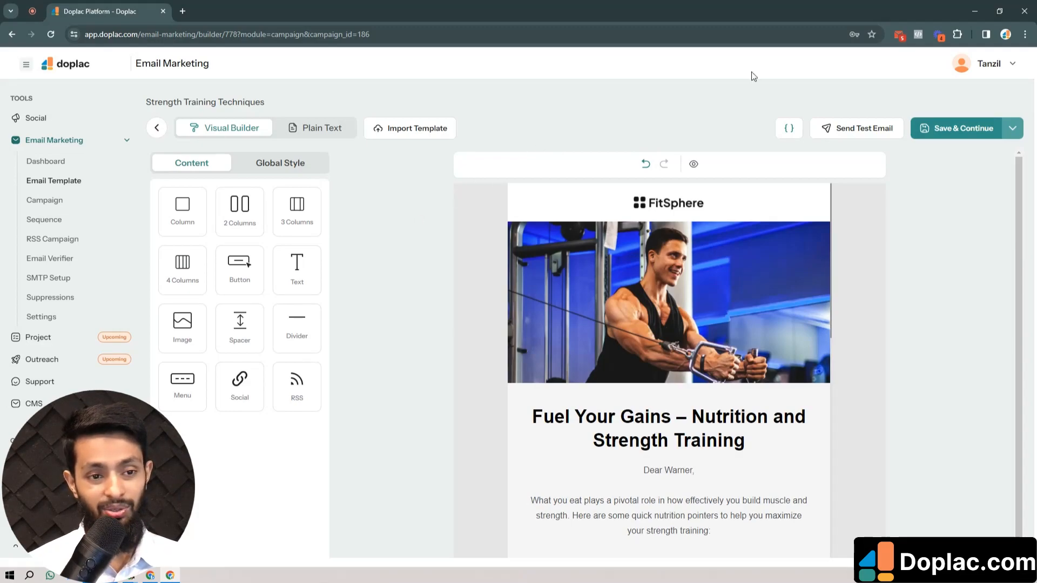
{"action": "left_click", "coordinate": [860, 126]}
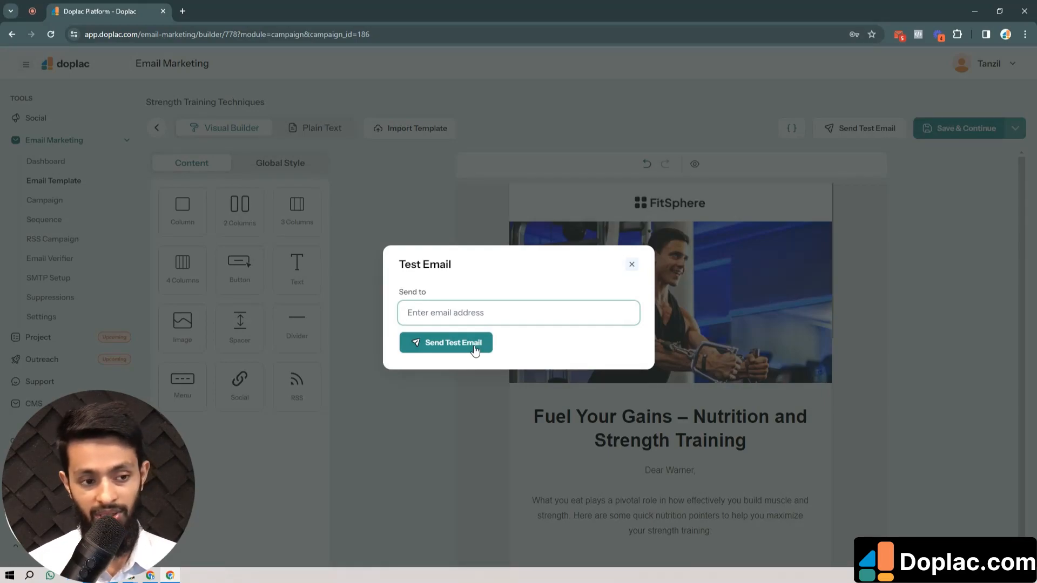
{"action": "left_click", "coordinate": [629, 266]}
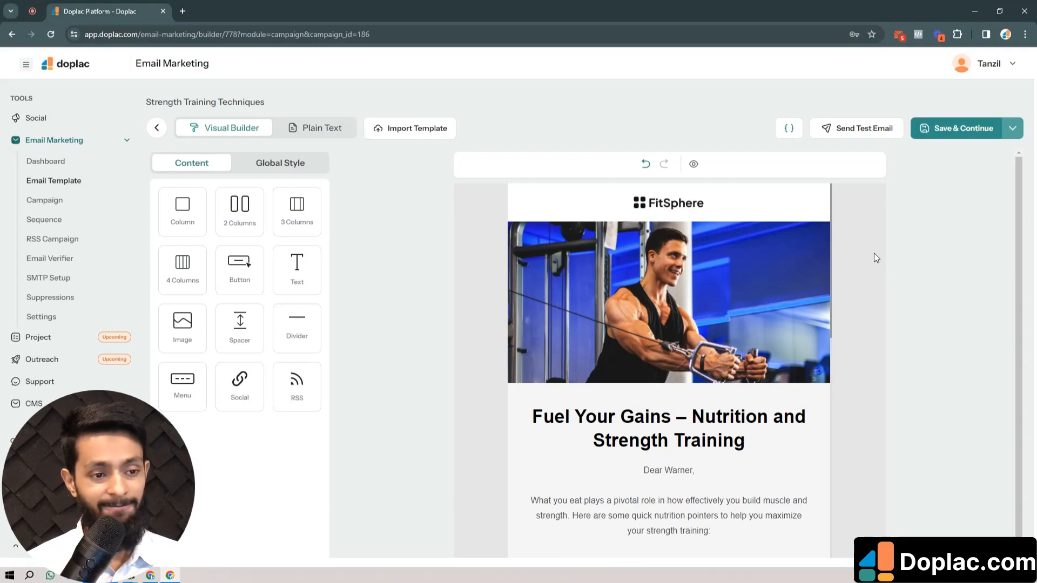
{"action": "scroll", "coordinate": [778, 331], "scroll_direction": "down", "scroll_amount": 5}
{"action": "scroll", "coordinate": [818, 295], "scroll_direction": "up", "scroll_amount": 5}
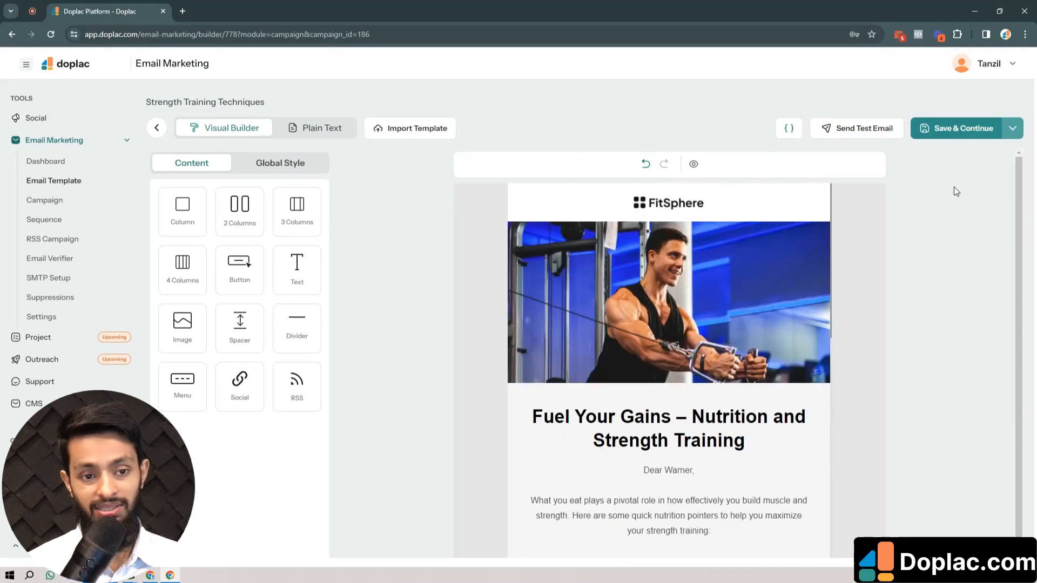
- Save the email design and publish the campaign for immediate sending, confirming the publication
{"action": "left_click", "coordinate": [959, 127]}
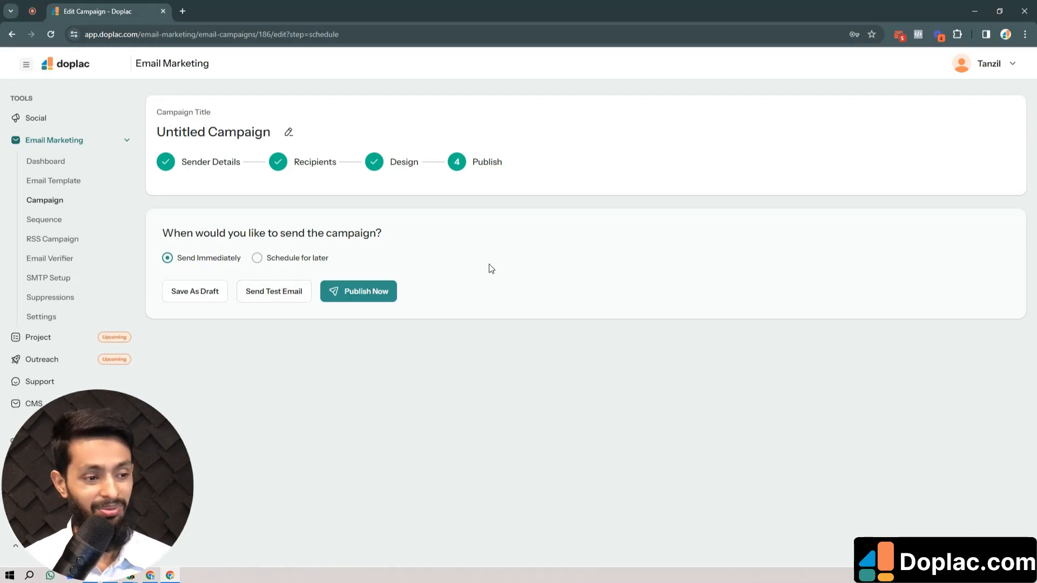
{"action": "left_click", "coordinate": [375, 294]}
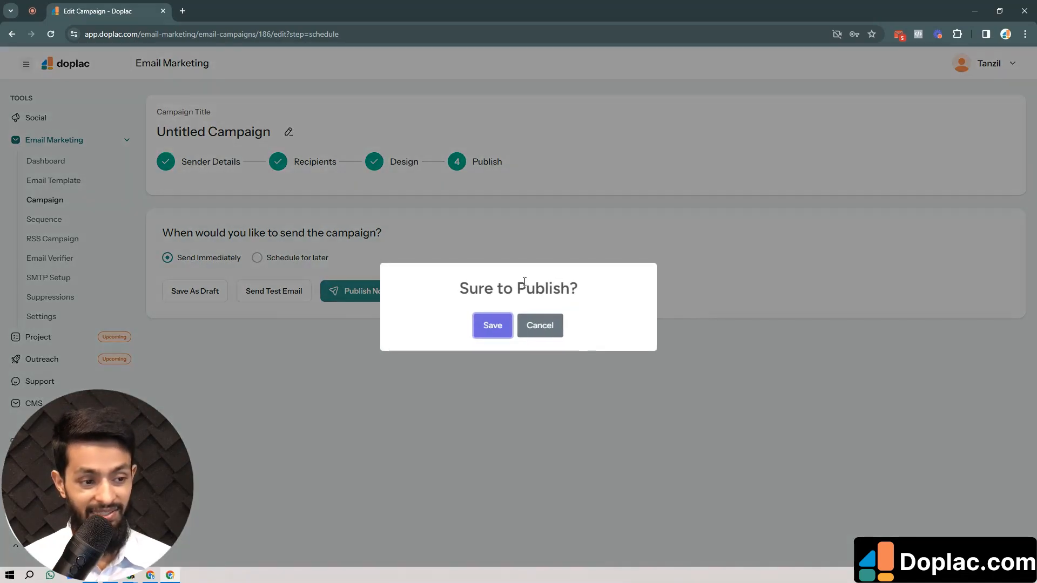
{"action": "left_click", "coordinate": [498, 326]}
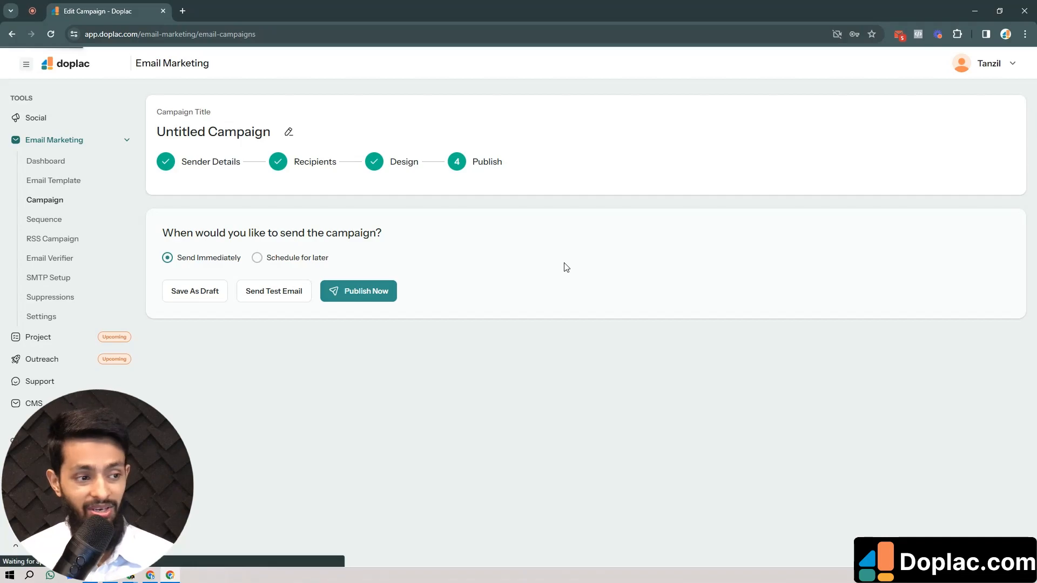